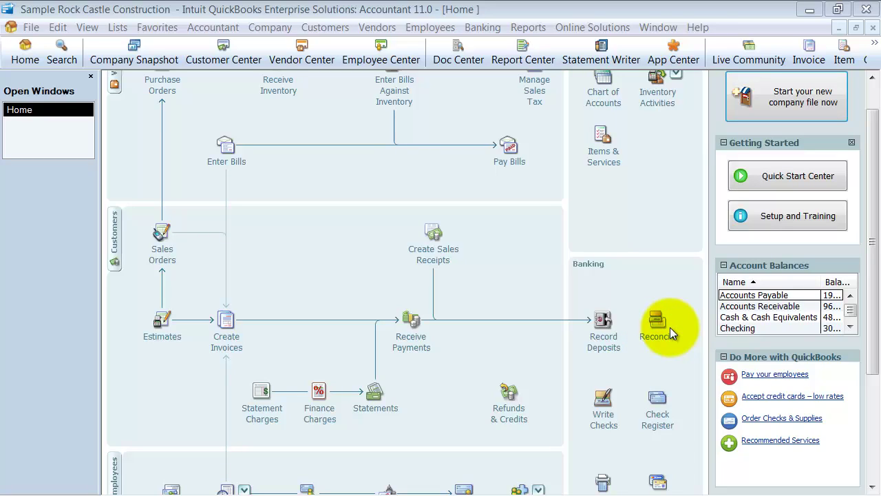
- Open the Customers menu to start batch invoicing
click(327, 27)
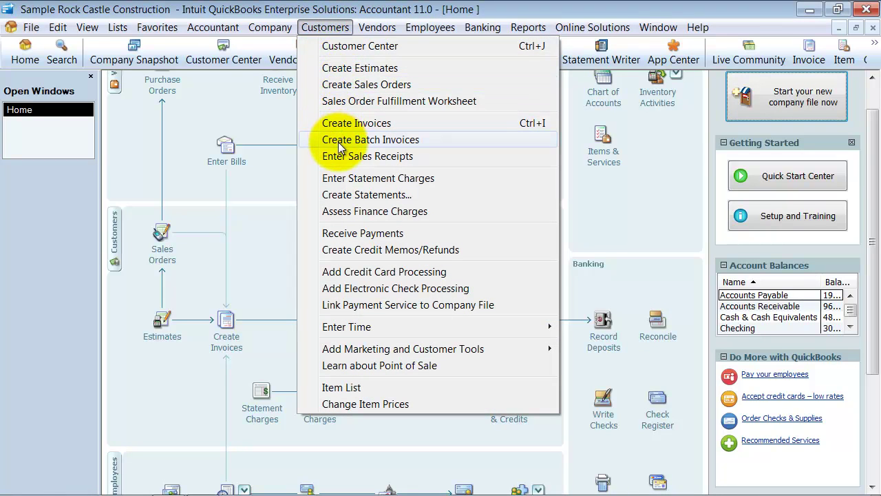
- Open Create Batch Invoices and select the first customer in Search Results
click(415, 143)
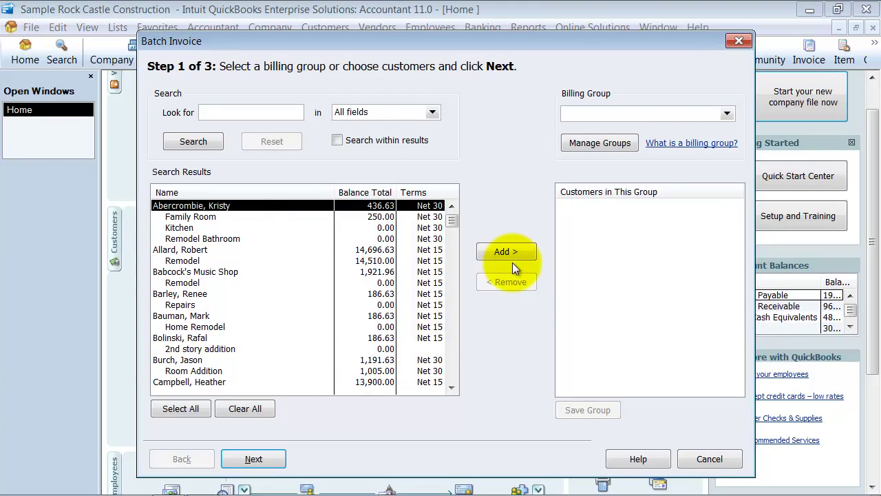
click(233, 111)
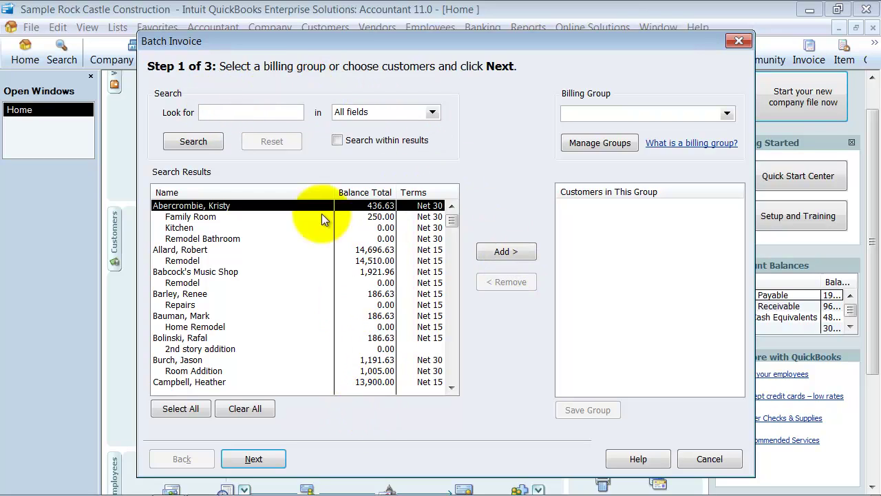
click(213, 111)
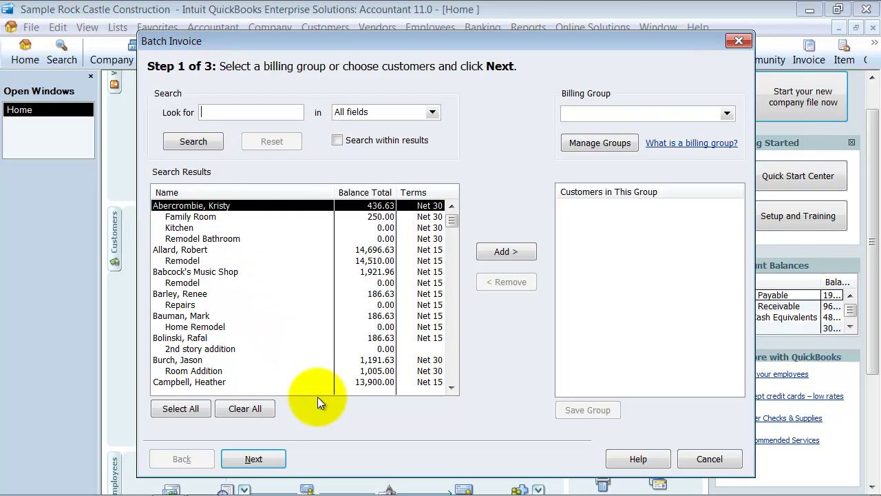
click(185, 205)
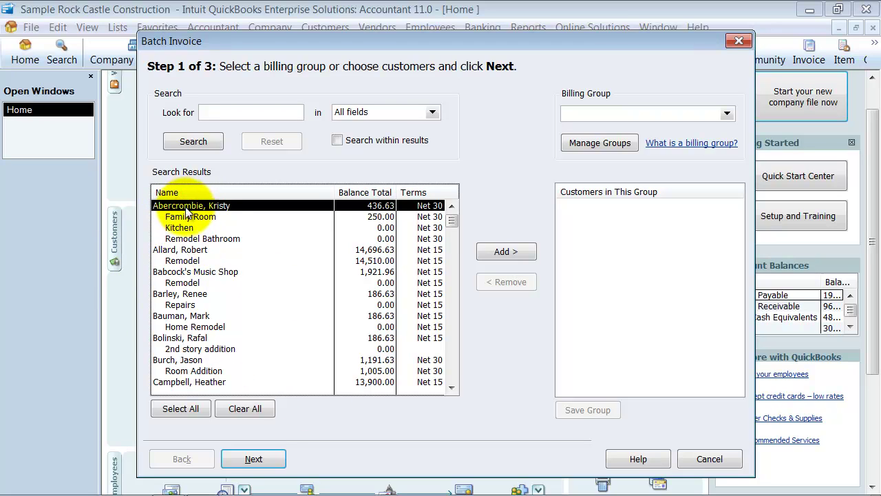
click(203, 406)
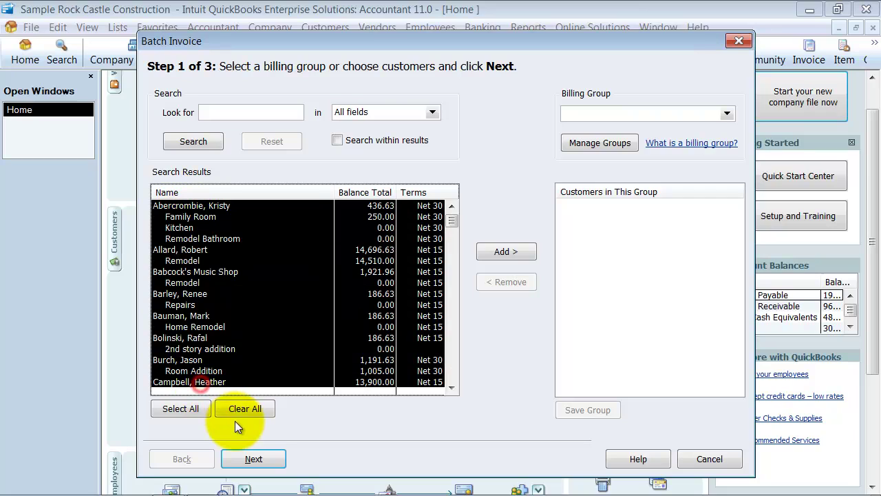
click(214, 206)
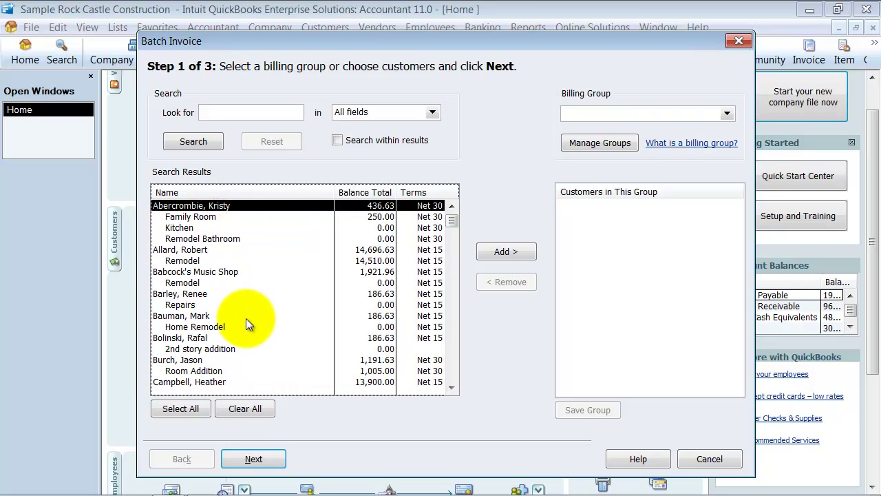
- Select seven more customers, including Babcock's Music Shop, and add all eight to the group
ctrl+click(204, 251)
ctrl+click(206, 271)
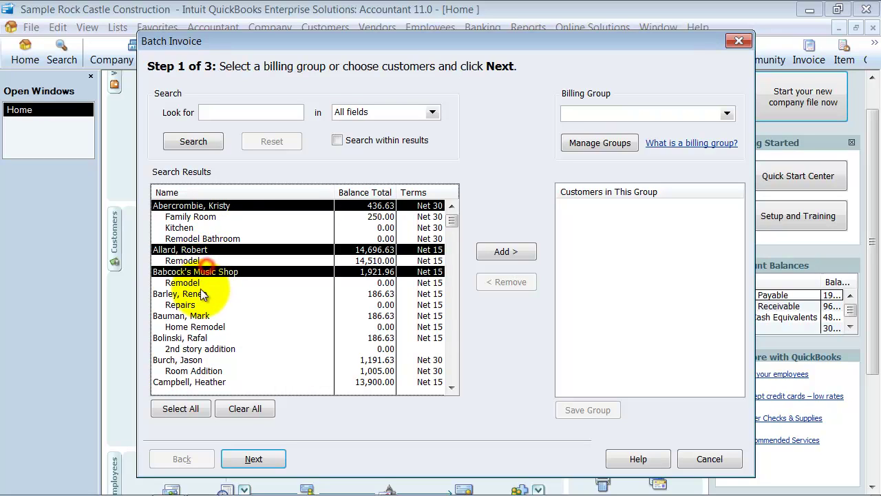
ctrl+click(197, 294)
ctrl+click(195, 316)
ctrl+click(194, 338)
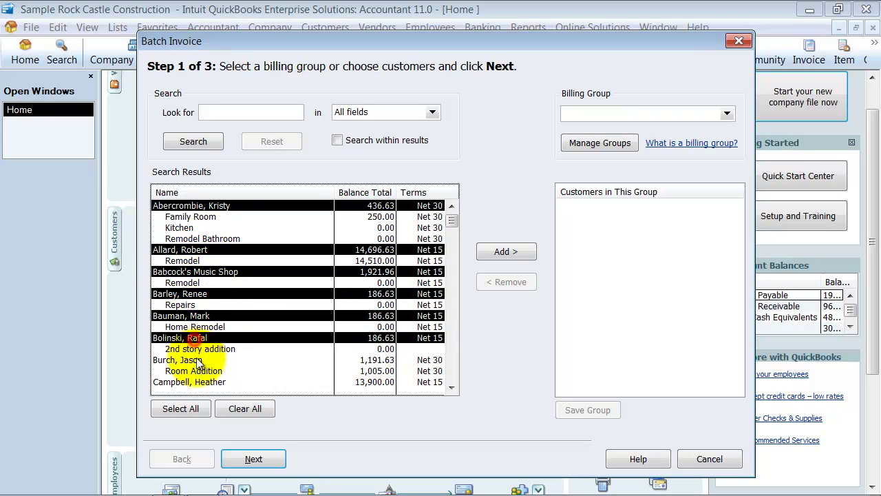
ctrl+click(196, 359)
ctrl+click(195, 381)
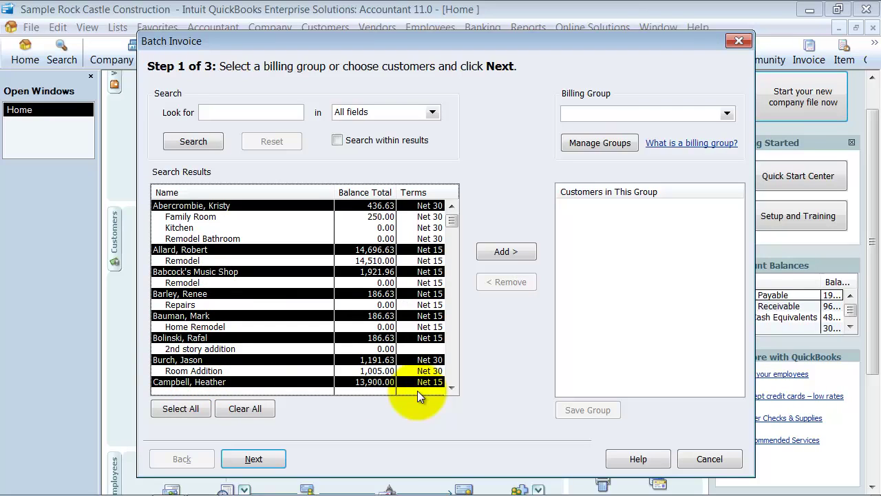
click(505, 251)
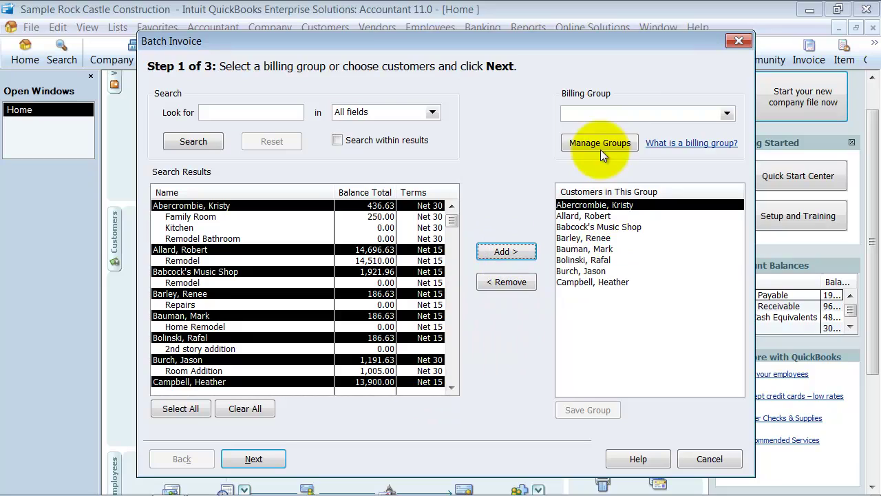
- Load the Monthly billing group, listing its seven member customers
click(725, 114)
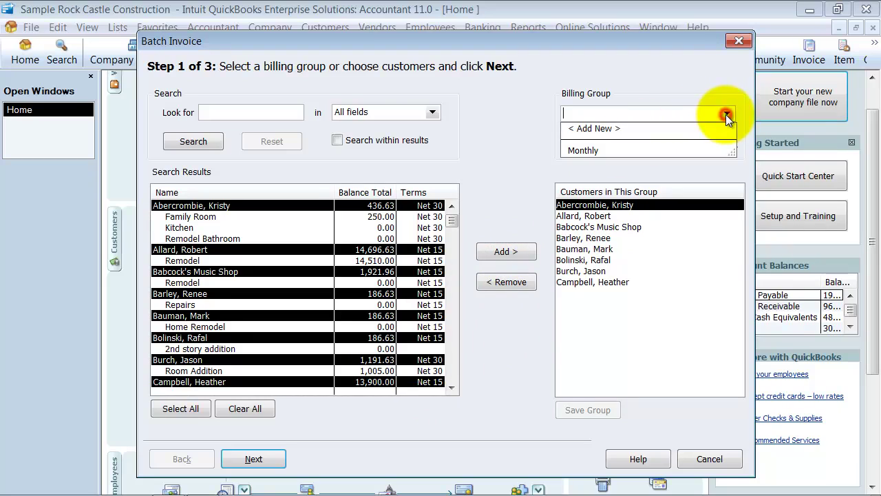
click(584, 150)
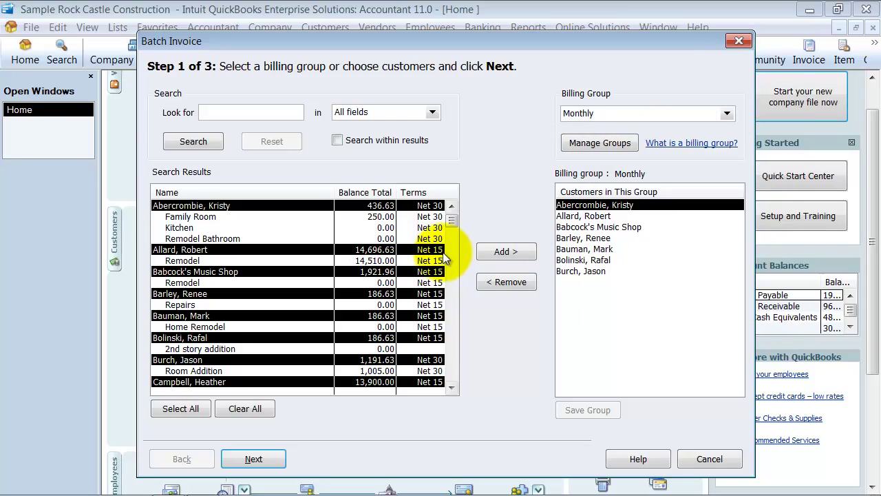
click(387, 230)
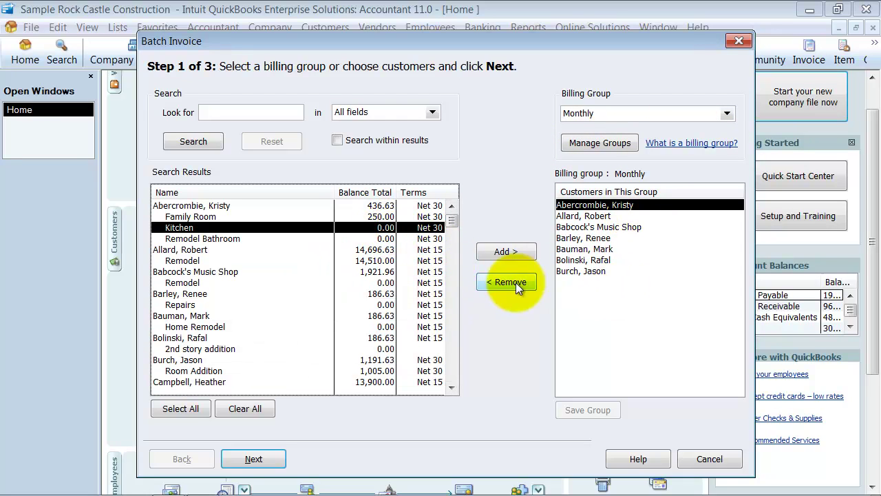
mouse_move(449, 219)
mouse_down()
mouse_move(454, 354)
mouse_move(452, 206)
mouse_move(453, 220)
mouse_up()
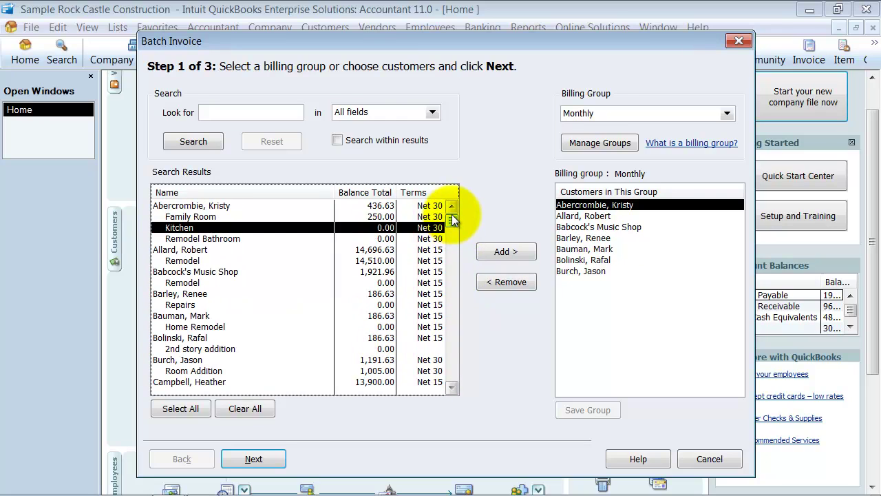
- Add an eighth, Net 15 customer to the Monthly group and save the group
click(605, 143)
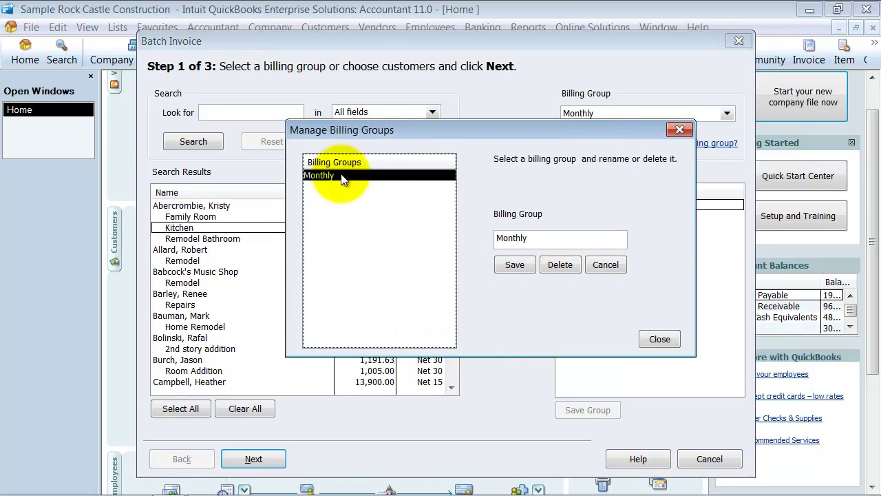
click(658, 338)
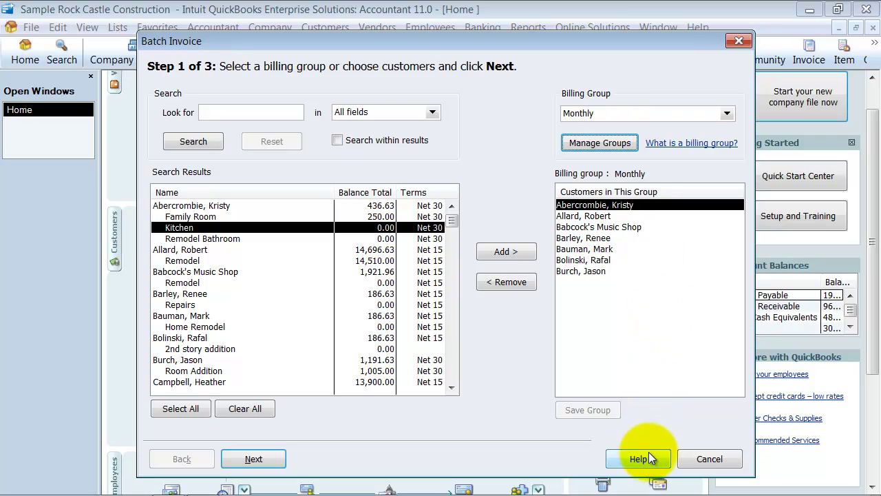
click(454, 284)
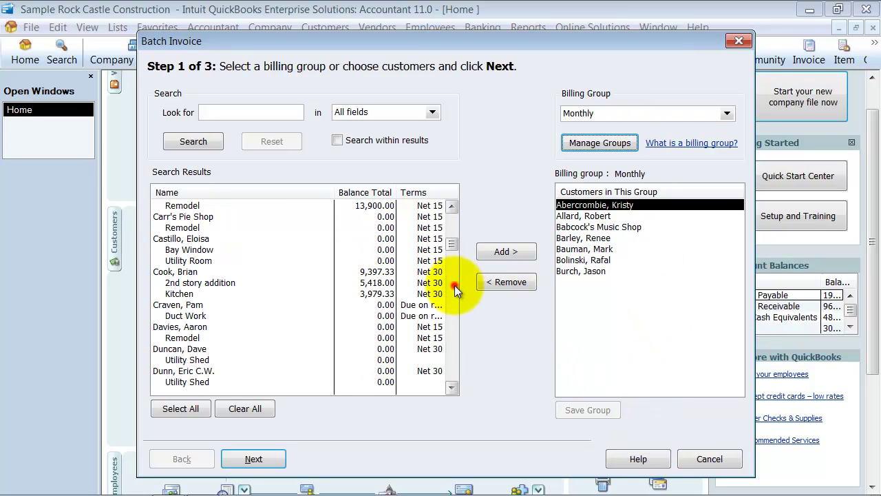
click(186, 326)
click(506, 251)
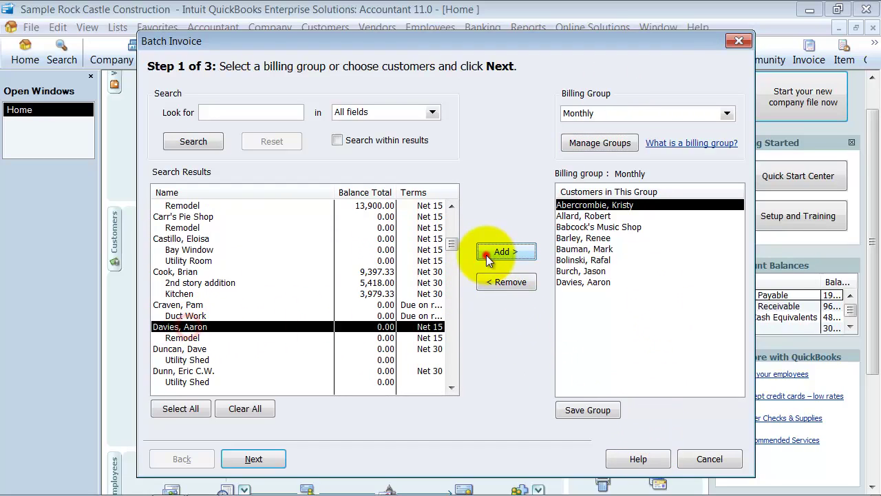
click(585, 410)
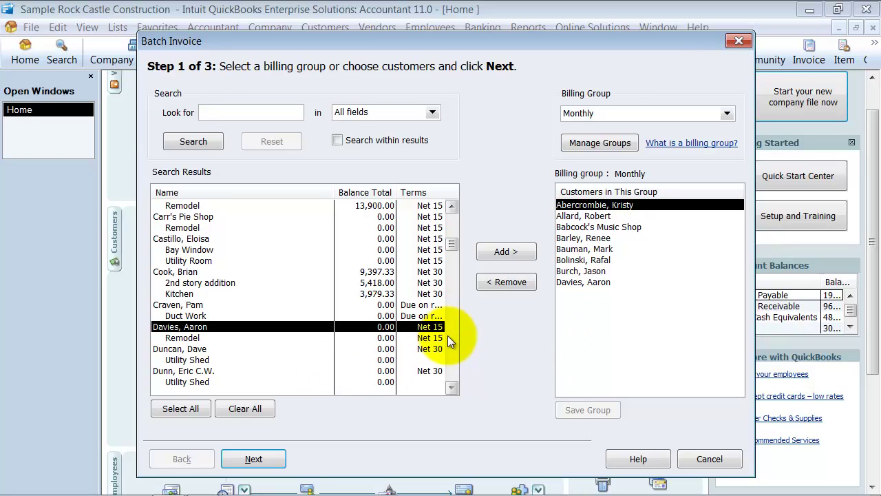
- Use the Rock Castle Invoice template with invoice date 12/31/2015
click(260, 458)
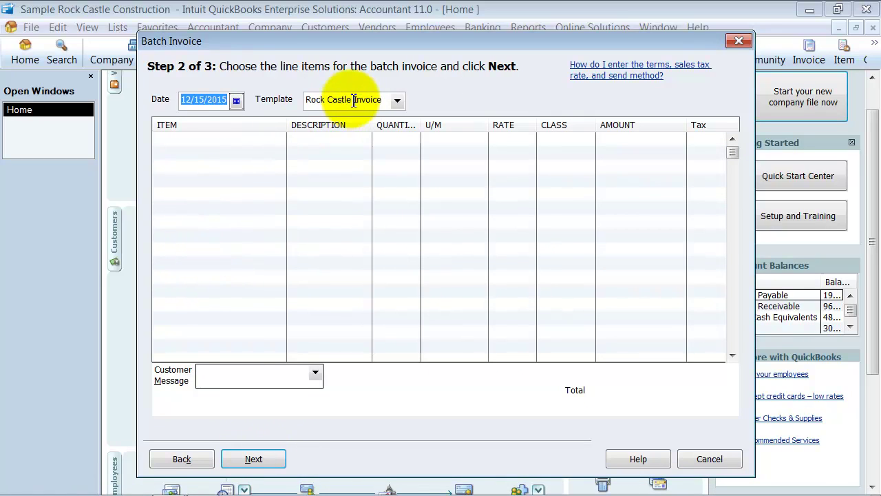
click(398, 101)
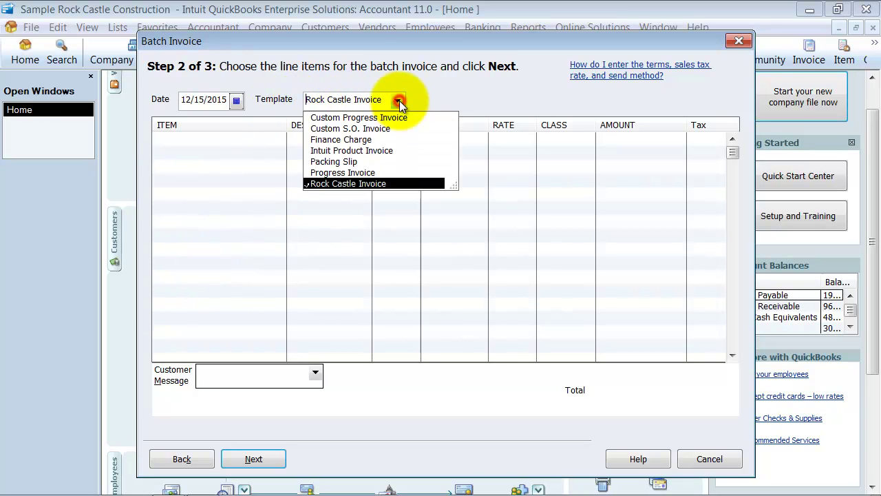
click(371, 184)
click(234, 102)
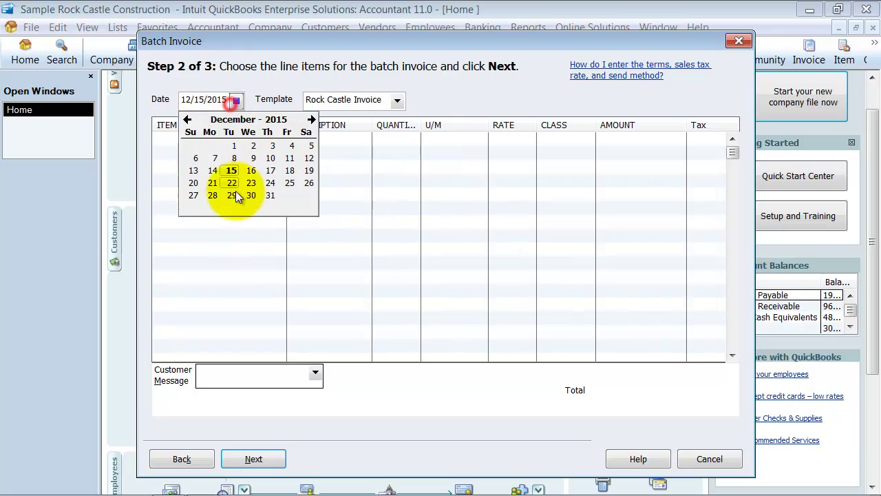
click(272, 192)
- Add a Monthly Service Contract line: 'December Monitoring', quantity 1, rate 175, class New Construction
click(252, 138)
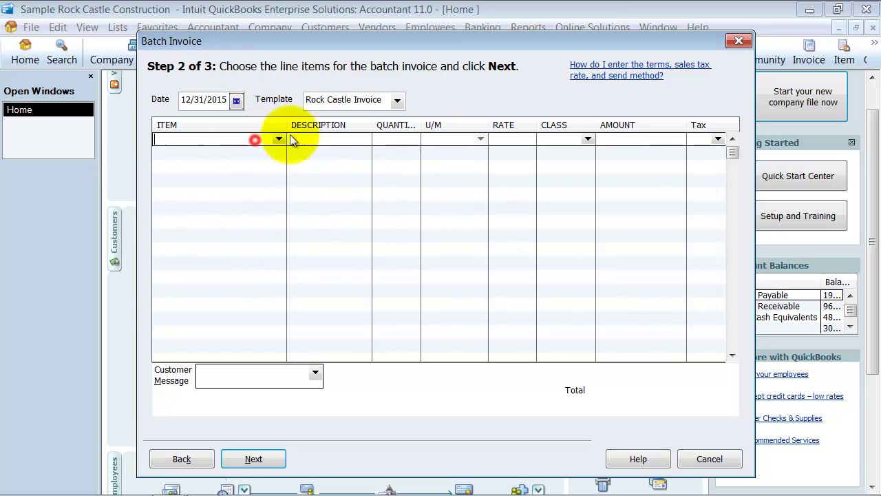
text(mo)
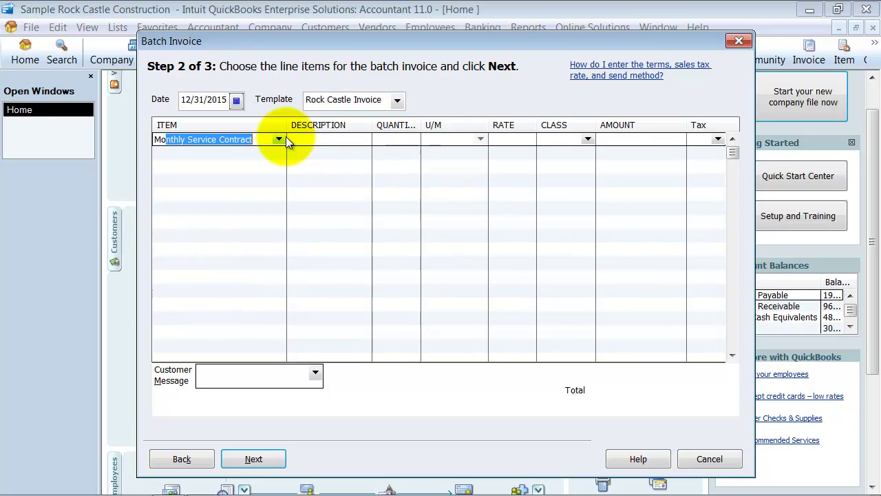
key(Tab)
text(De)
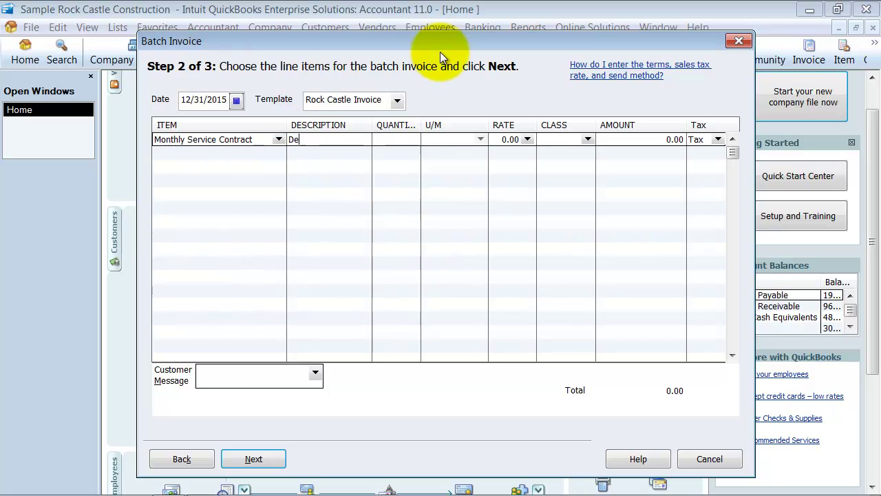
text(cember Monitoring)
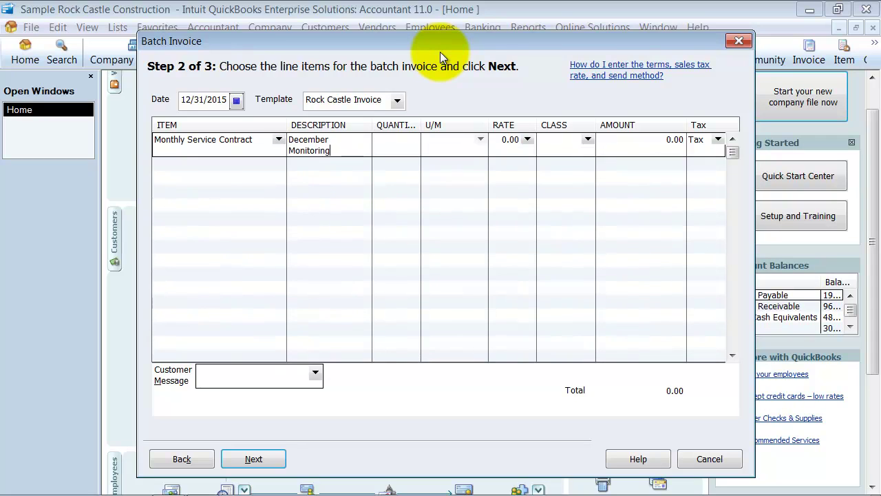
key(Tab)
text(1)
key(Tab)
text(175)
key(Tab)
click(587, 140)
click(575, 185)
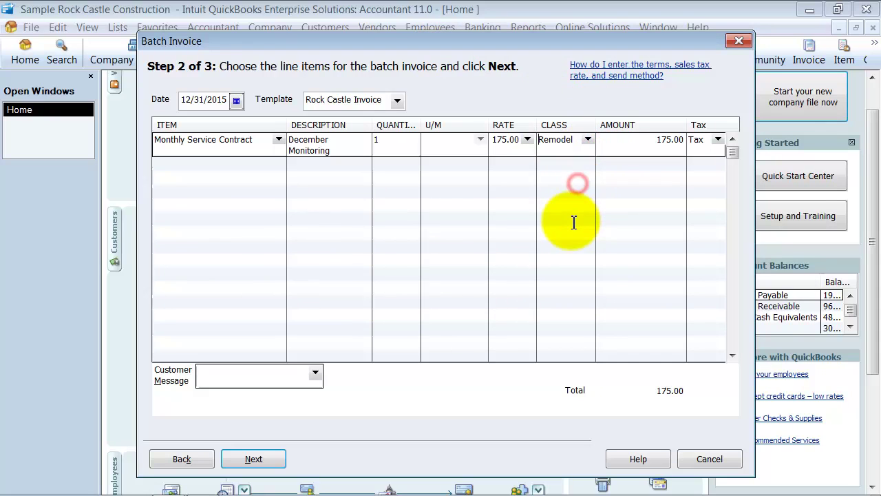
click(587, 139)
click(578, 174)
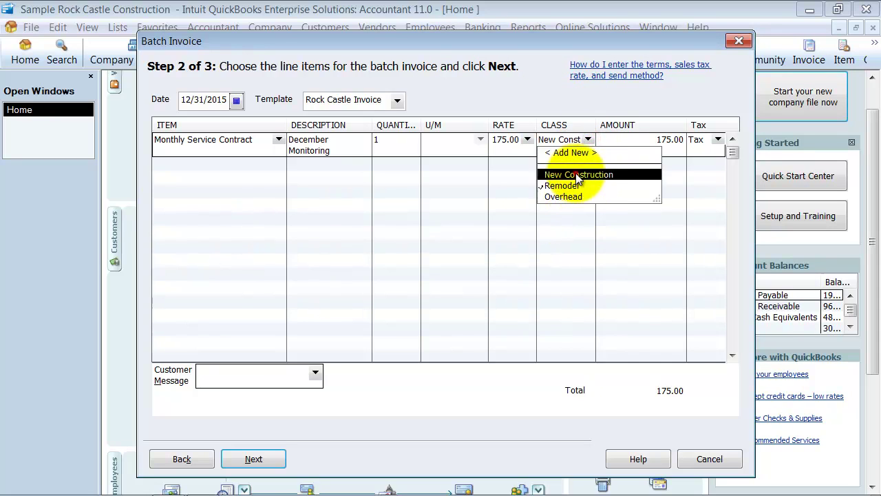
key(Tab)
key(Tab)
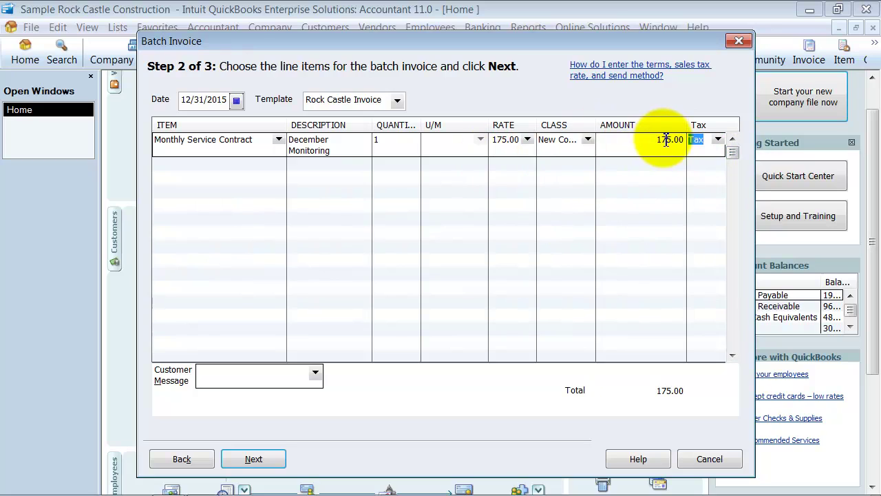
- Add a Trip line: rate 50, class New Construction, tax Non, description 'Trip Charge'
click(247, 166)
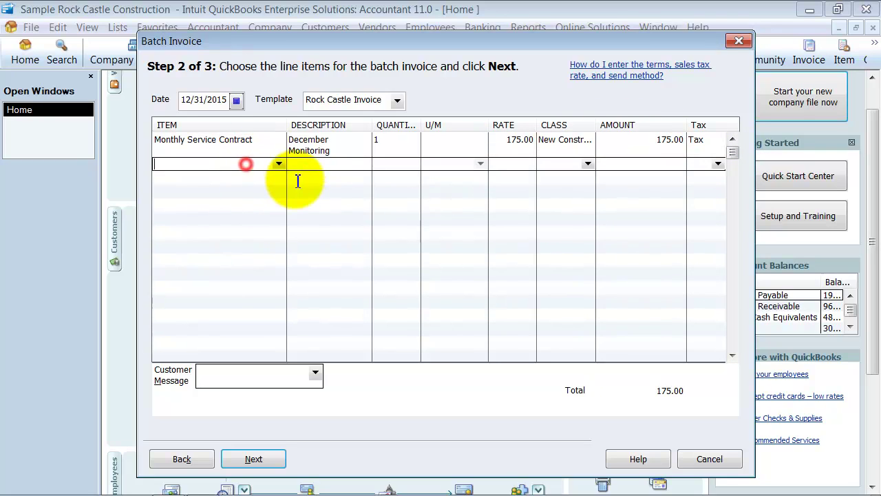
text(Trip)
key(Tab)
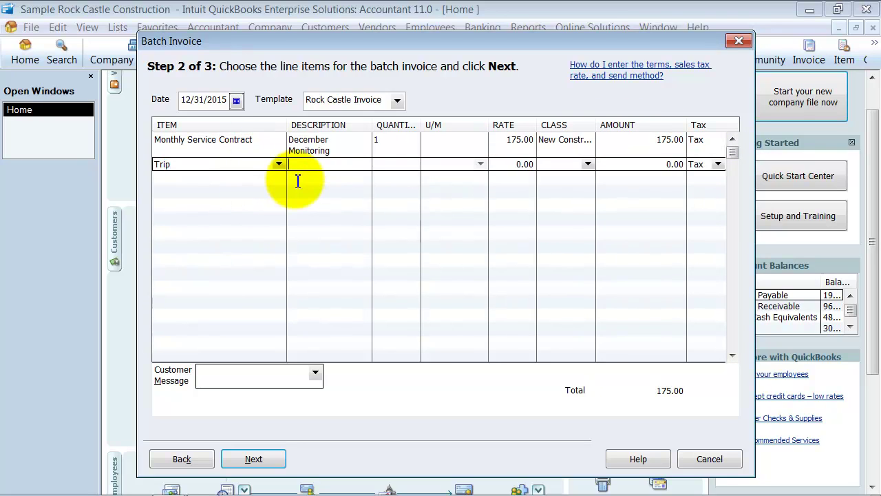
key(Tab)
text(50)
key(Tab)
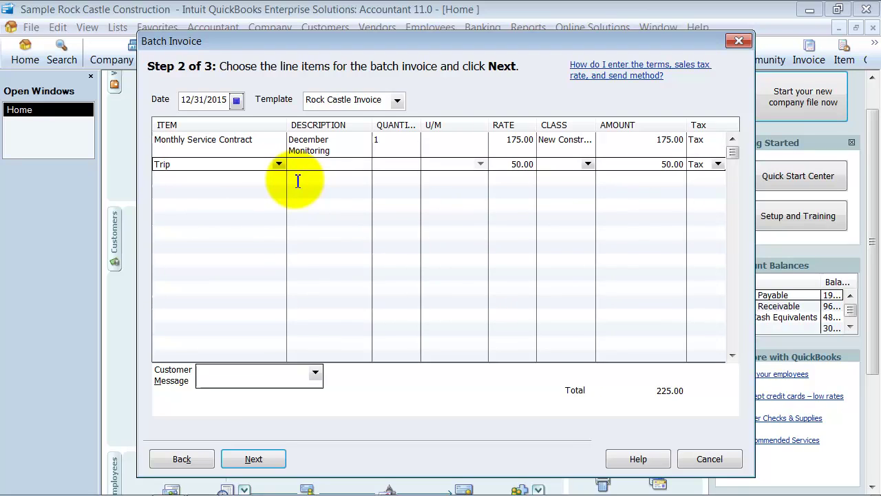
text(N)
key(Tab)
key(Tab)
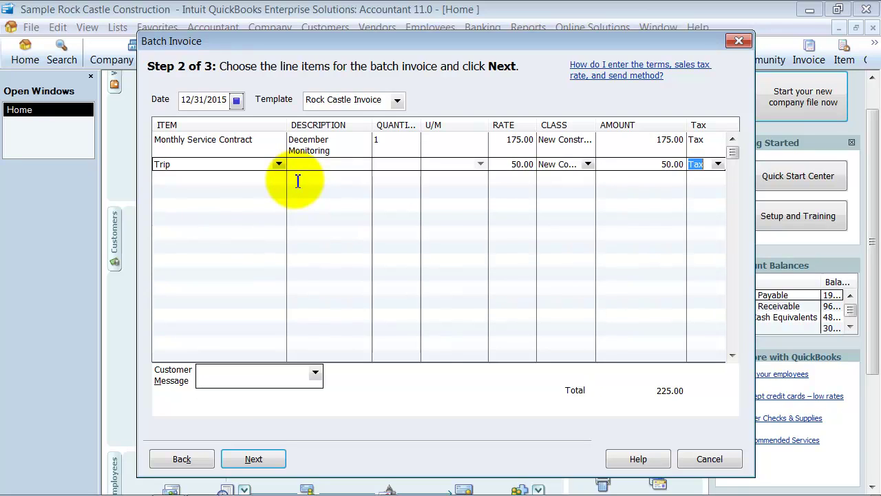
text(n)
key(Tab)
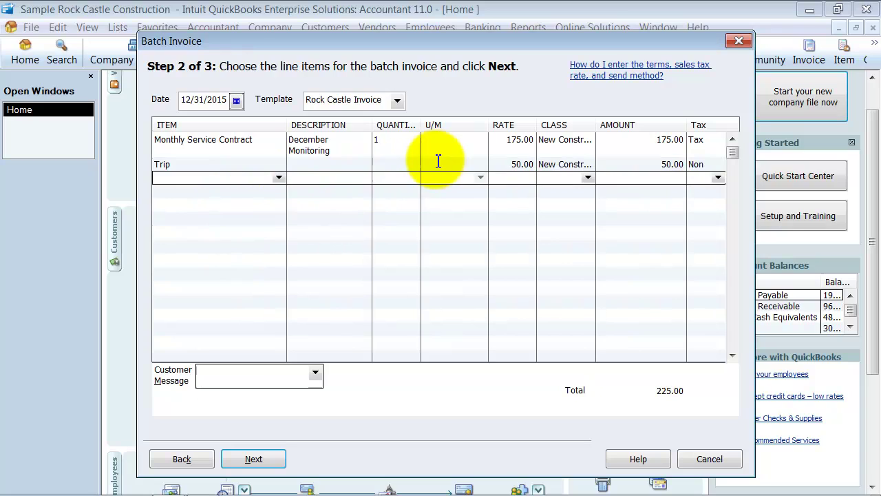
click(329, 162)
text(Trip)
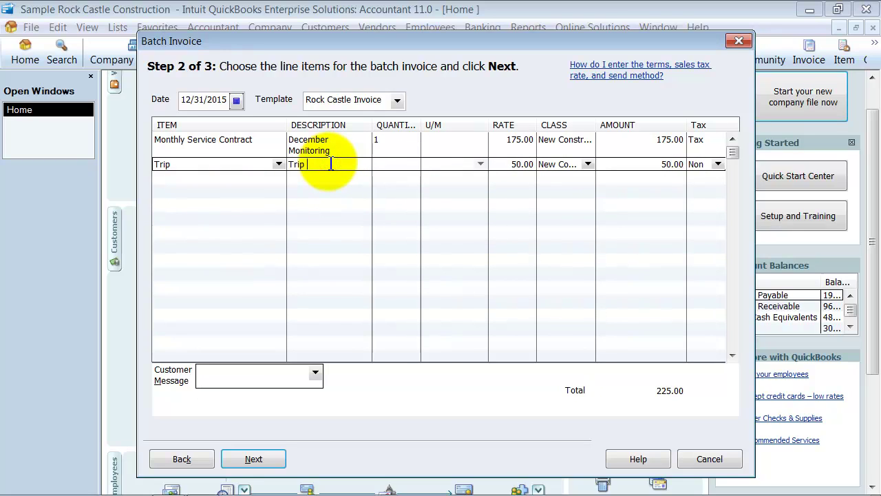
text( Charge)
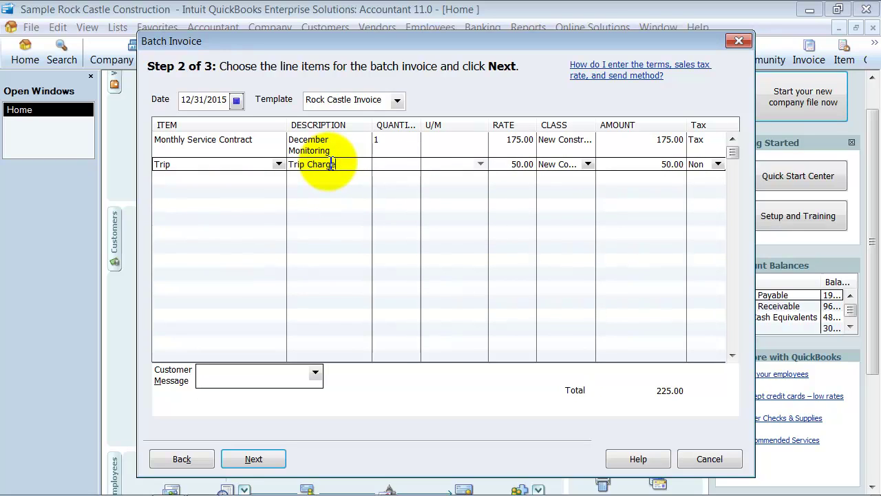
- Set the customer message to 'It's been a pleasure working with you!' and review the invoices
click(262, 371)
click(315, 373)
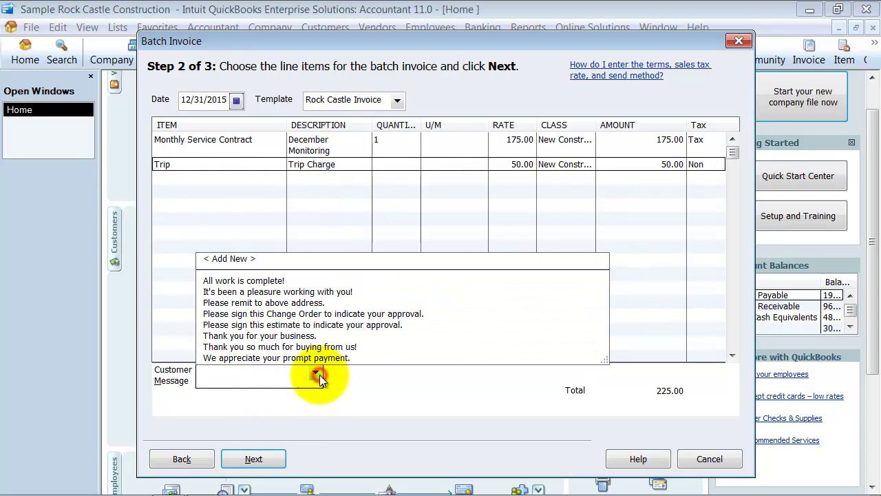
click(225, 292)
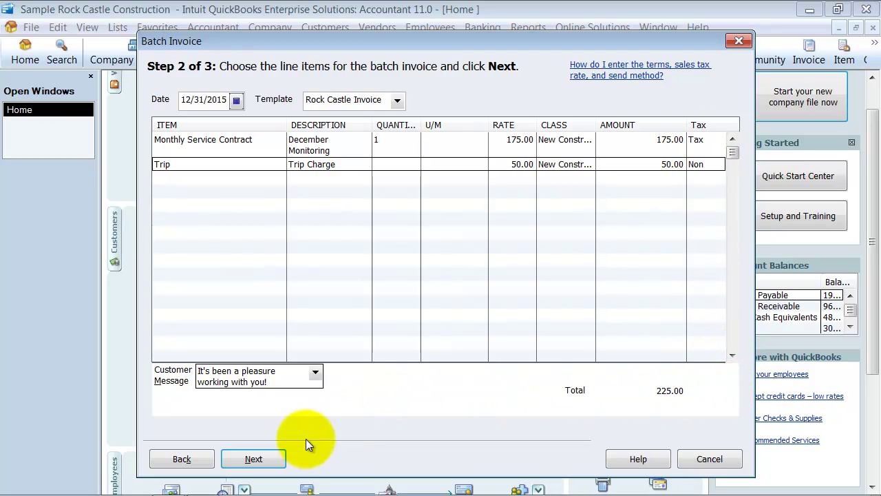
click(255, 458)
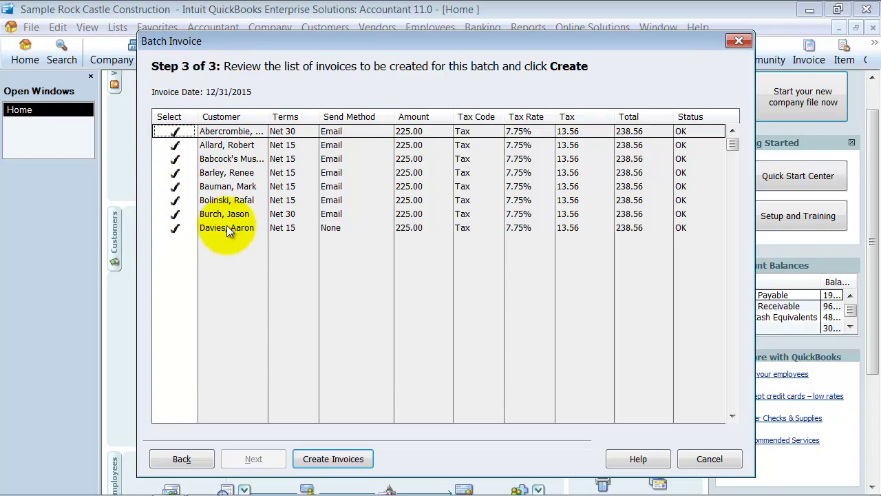
- Create the eight batch invoices
click(348, 461)
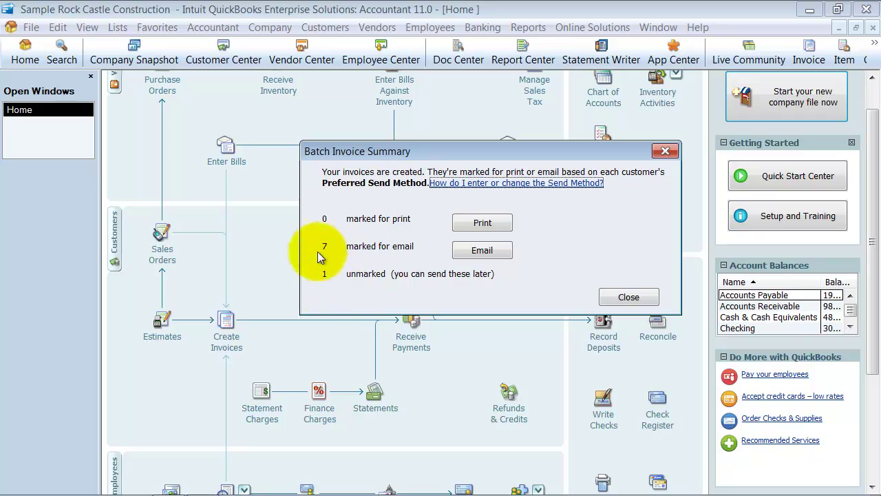
- Browse the forms to send, preview invoice 1114's e-mail, and close without sending
click(487, 250)
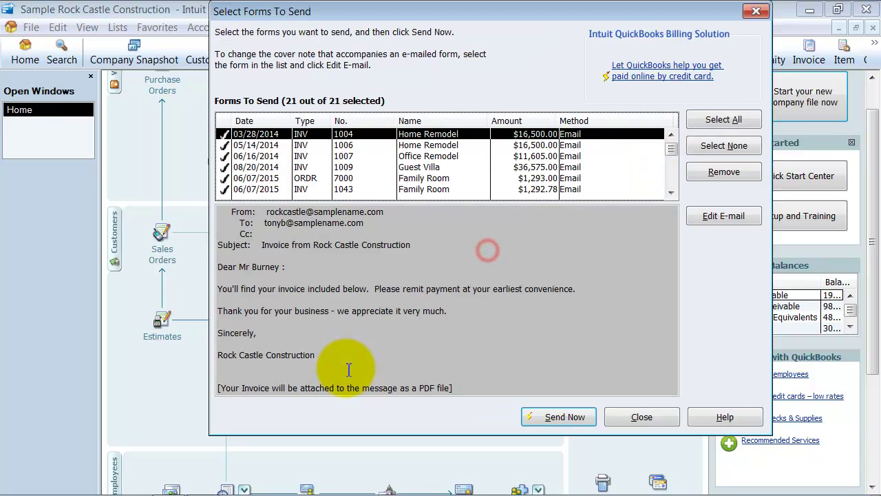
scroll(251, 138, down, 3)
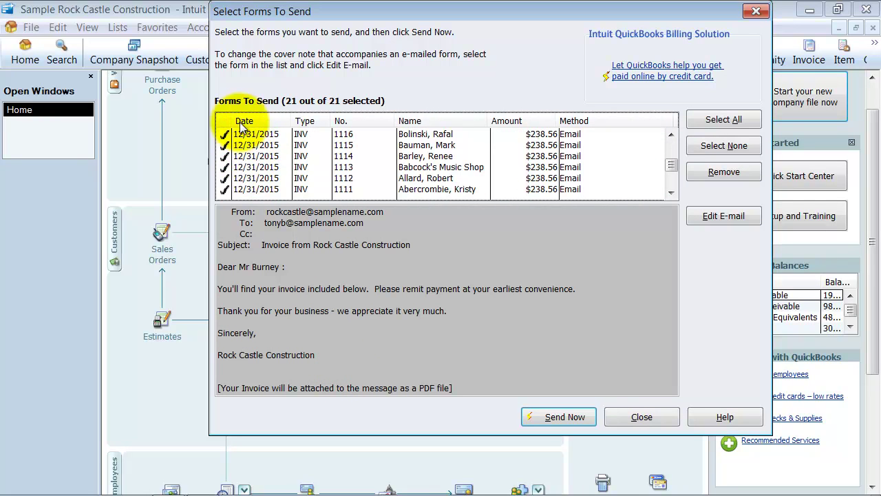
click(255, 155)
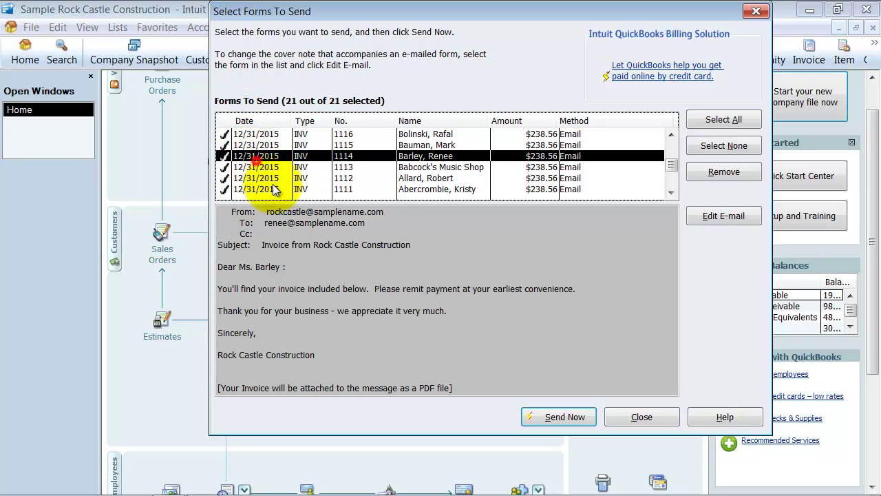
scroll(388, 254, down, 2)
scroll(387, 255, up, 1)
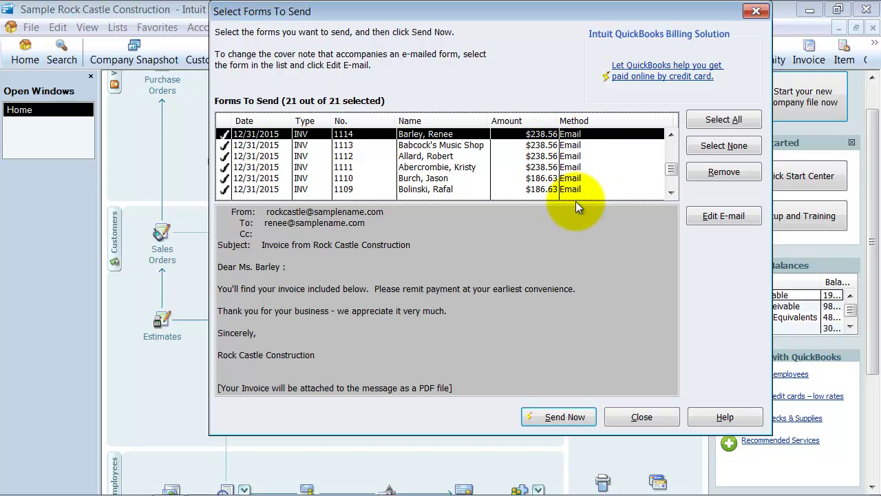
click(615, 422)
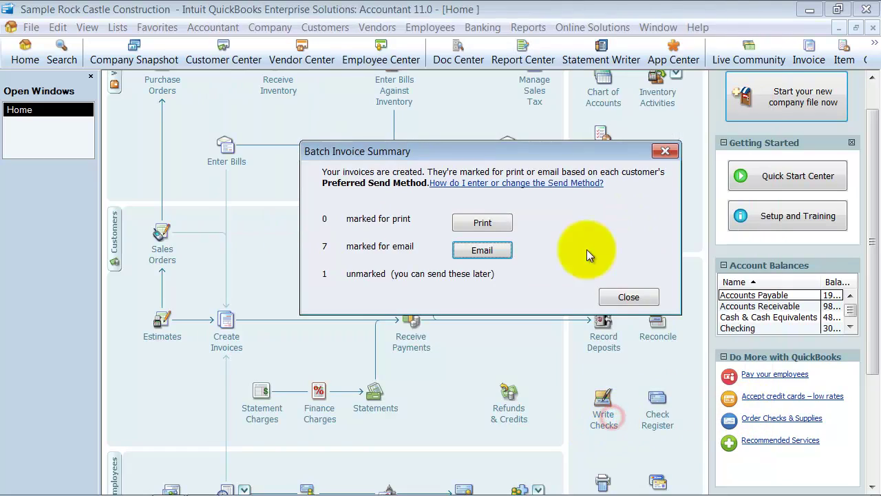
- Close the batch summary and view batch invoice 1118 on the Create Invoices form
click(643, 300)
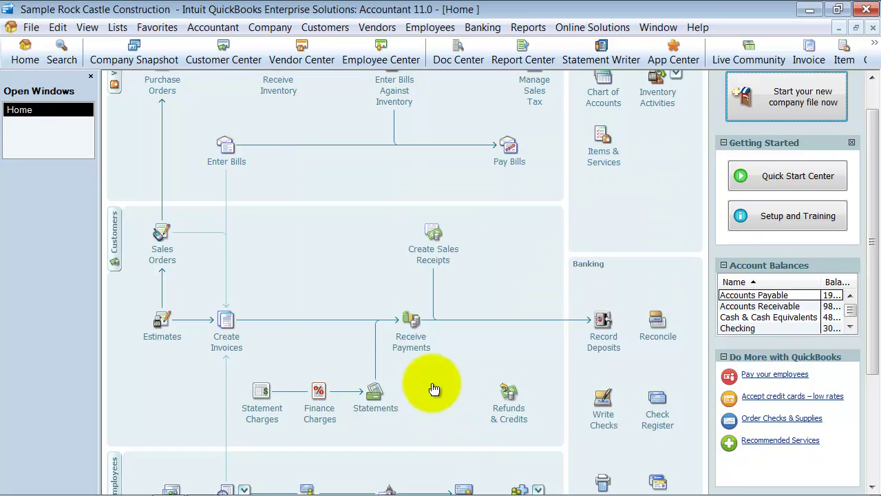
click(232, 340)
click(138, 83)
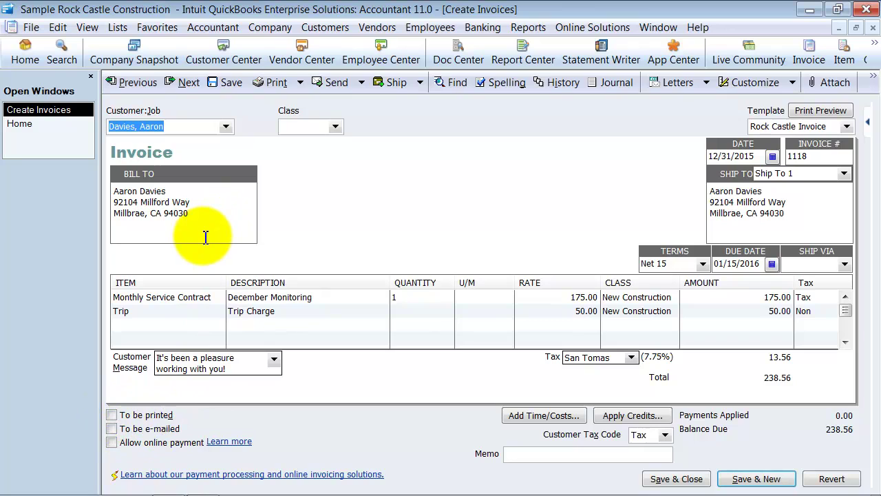
- In the Customer Center, set the invoice 1118 customer's preferred send method to E-mail
click(219, 61)
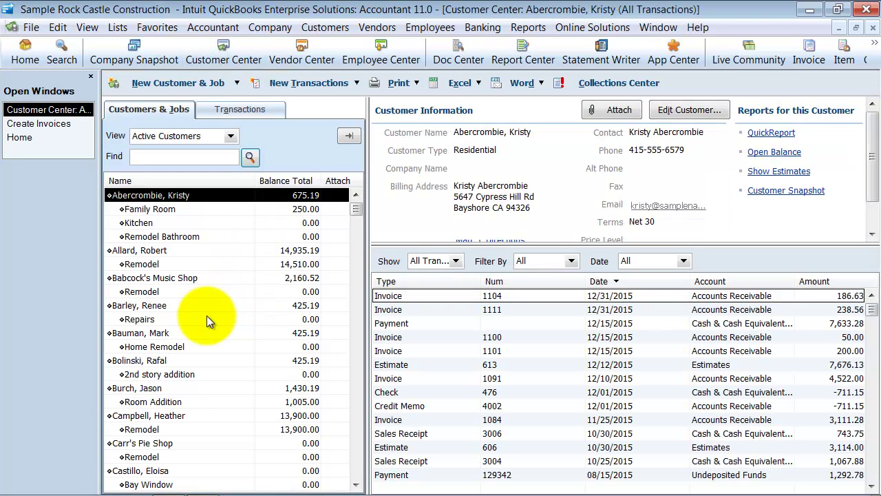
click(181, 428)
key(d)
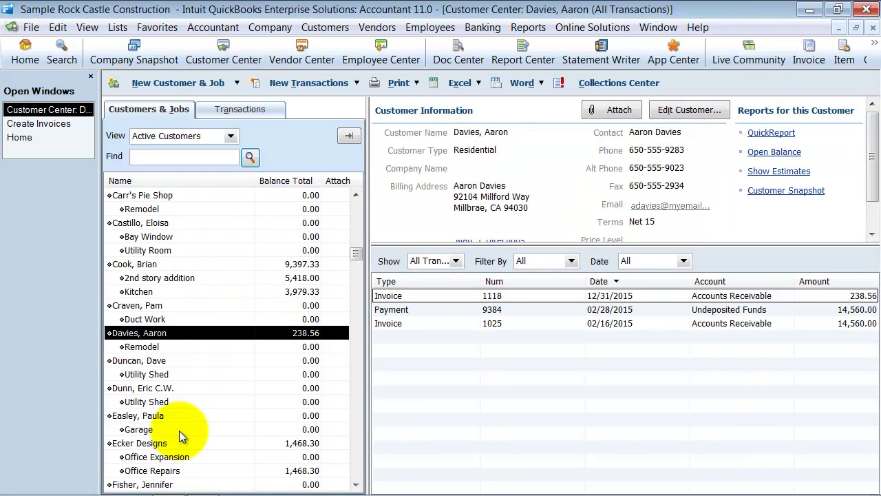
double_click(185, 333)
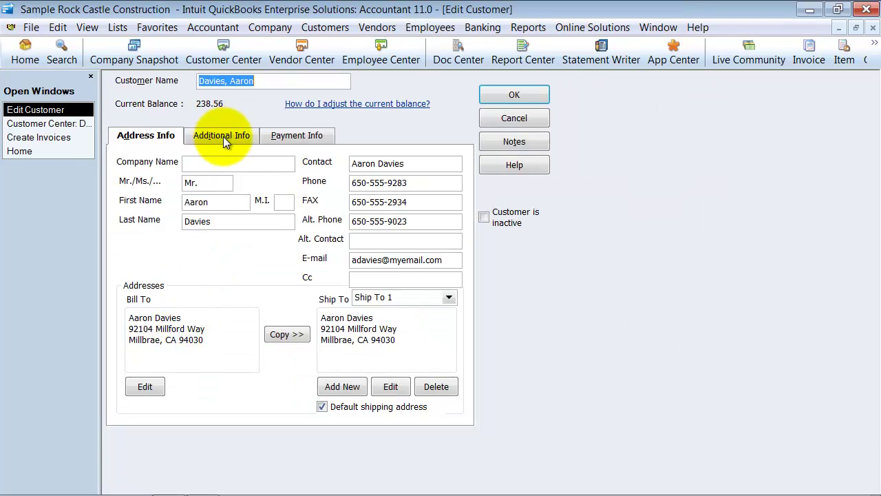
click(253, 135)
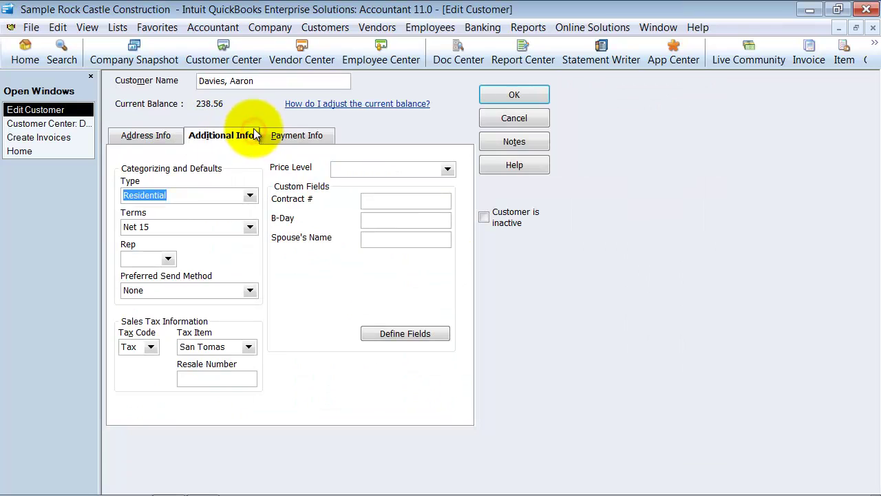
click(240, 290)
click(143, 306)
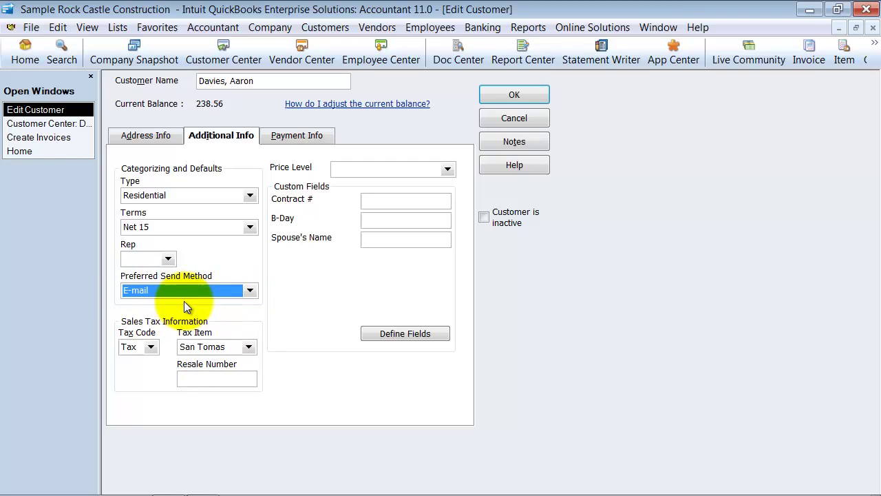
click(488, 92)
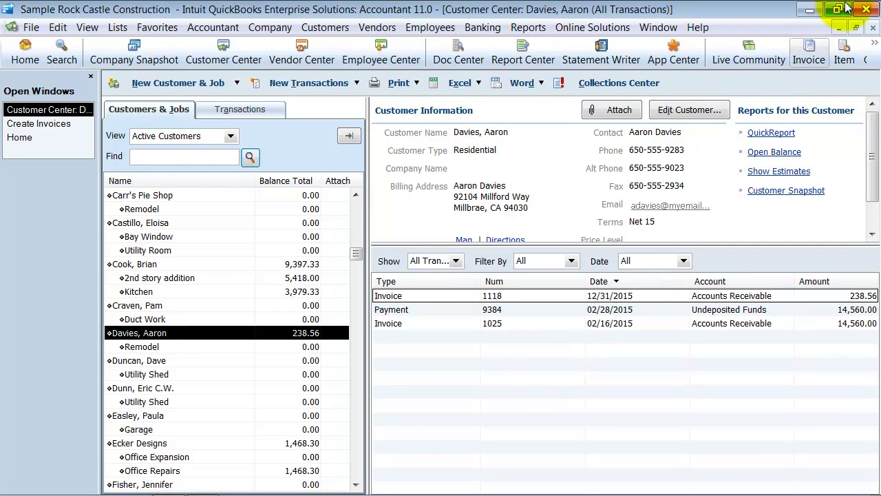
- Close the Customer Center and go back to batch invoice 1117 (238.56, marked to e-mail)
click(873, 27)
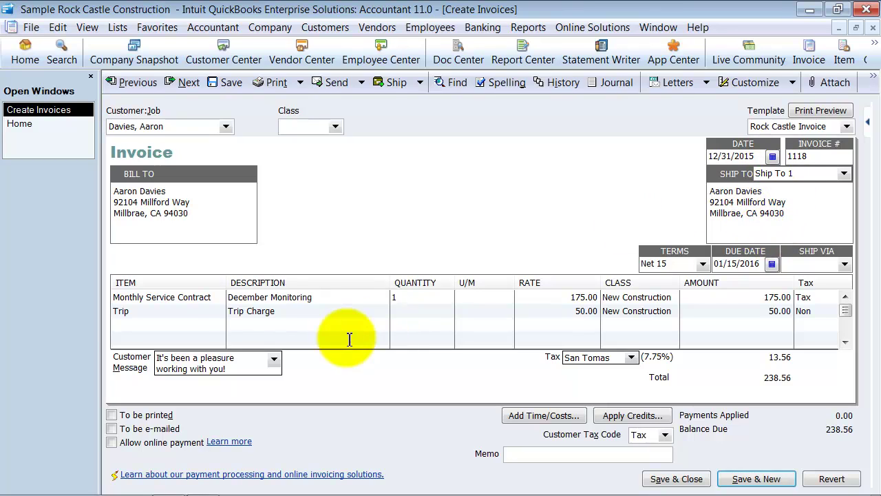
drag(234, 357, 232, 365)
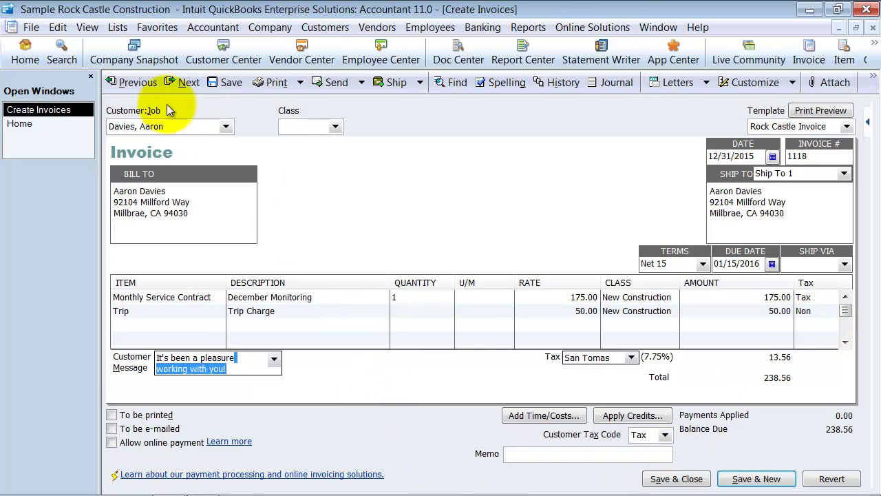
click(135, 84)
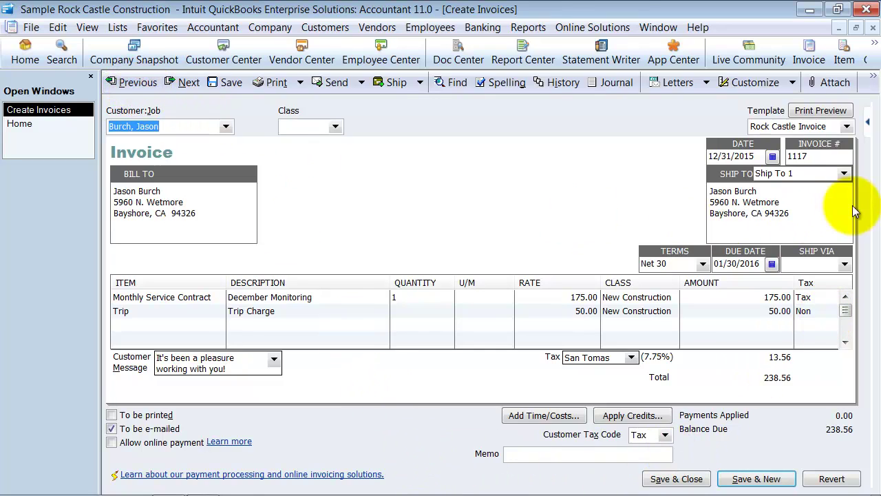